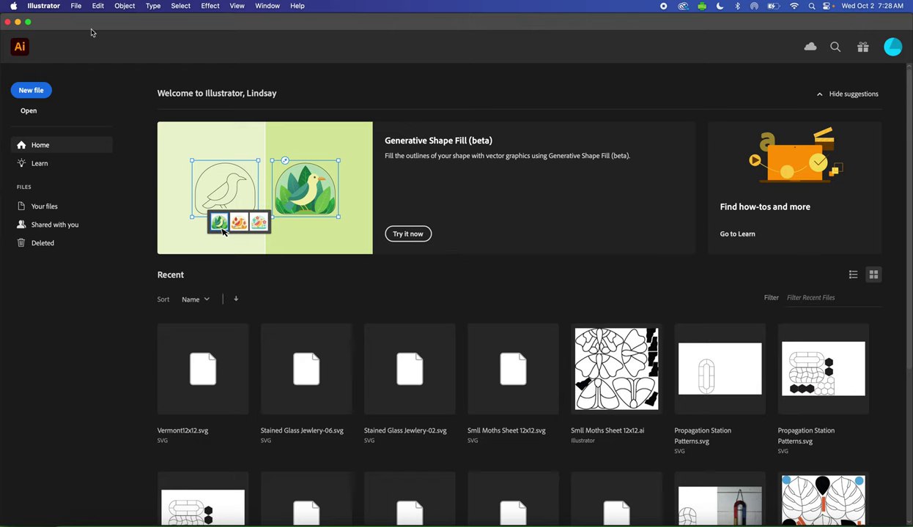
Open the File menu from the Illustrator home screen
left_click(77, 8)
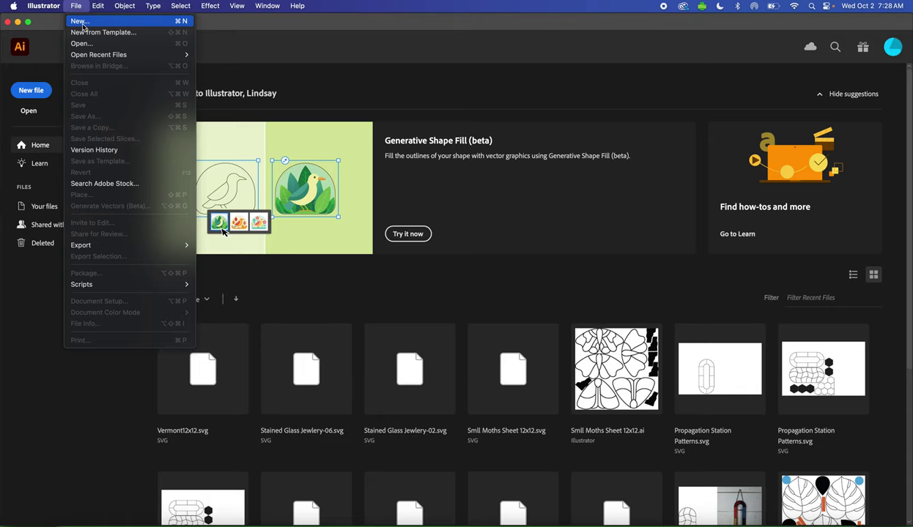
Create a new Tabloid 17 × 11 in document named DiDio_Lines
left_click(81, 22)
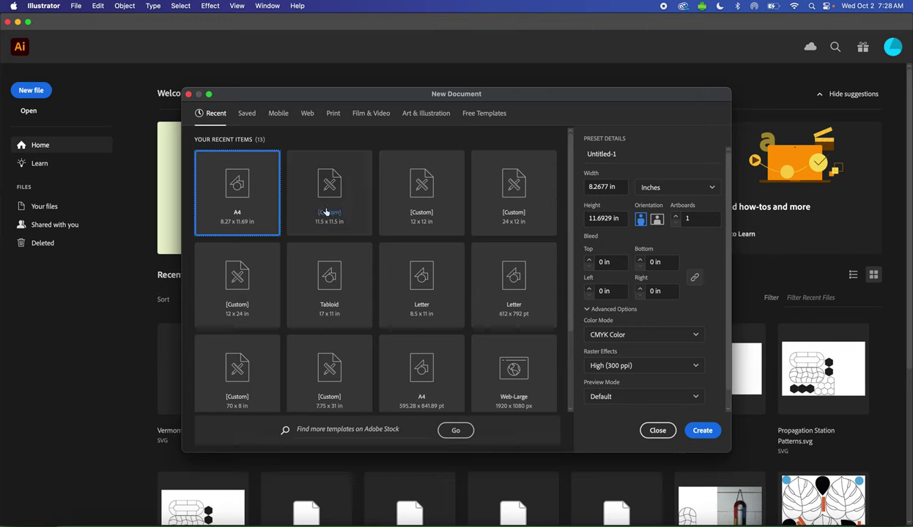
left_click(325, 293)
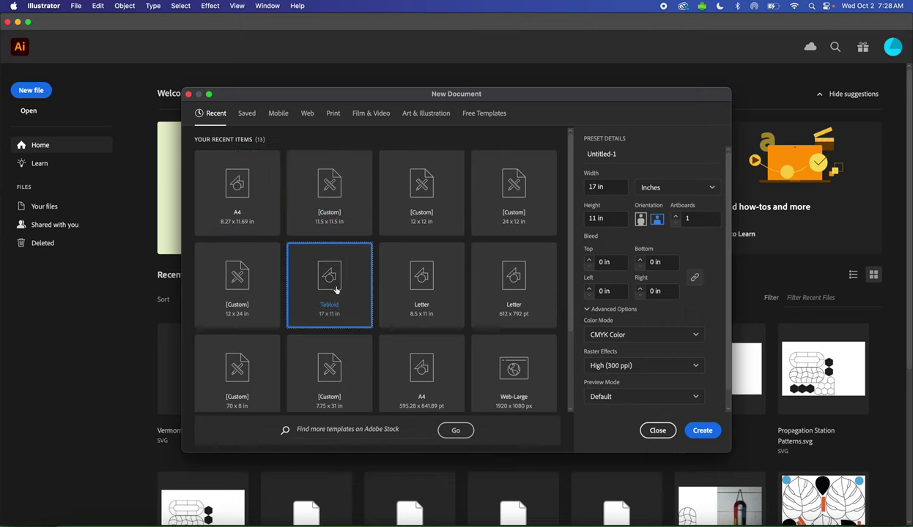
left_click(614, 154)
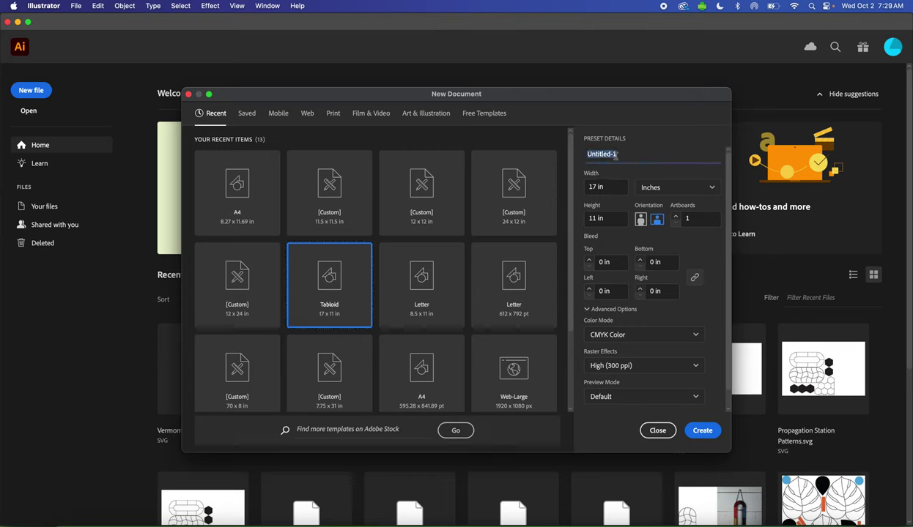
type("DiFDlo")
key("BackSpace")
key("BackSpace")
type("Dio_Lines")
left_click(702, 431)
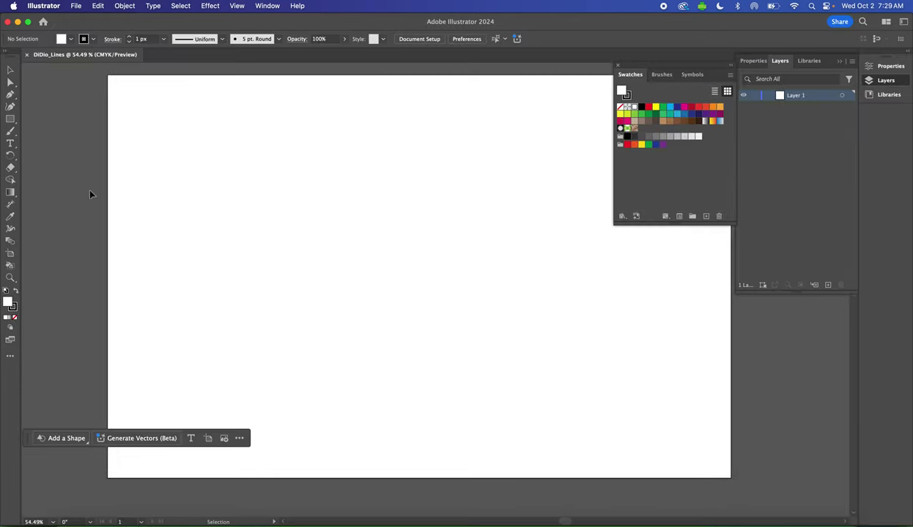
Pick the Ellipse Tool from the Rectangle flyout and close the Swatches panel
left_click(10, 119)
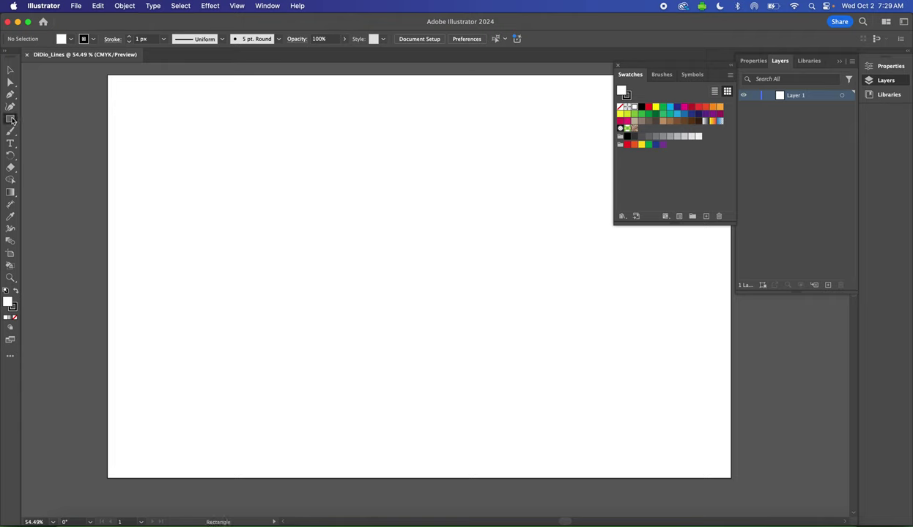
left_click(10, 119)
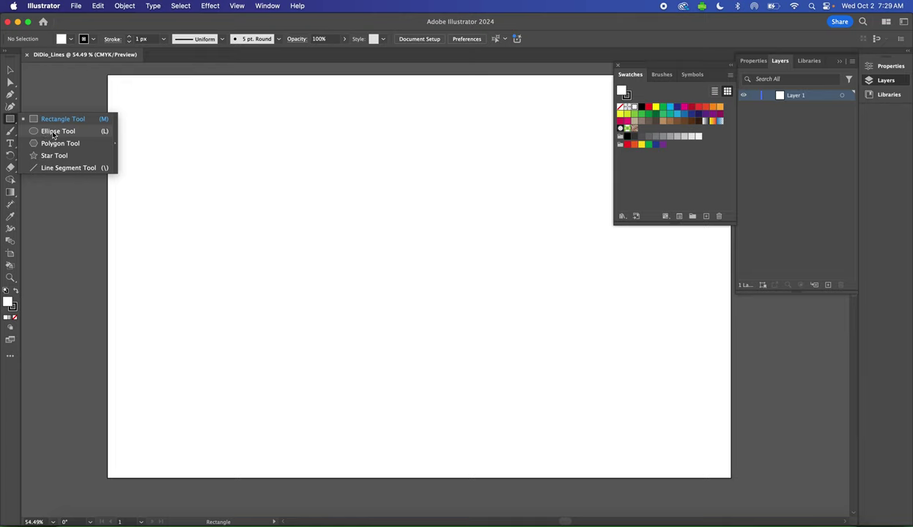
left_click(53, 135)
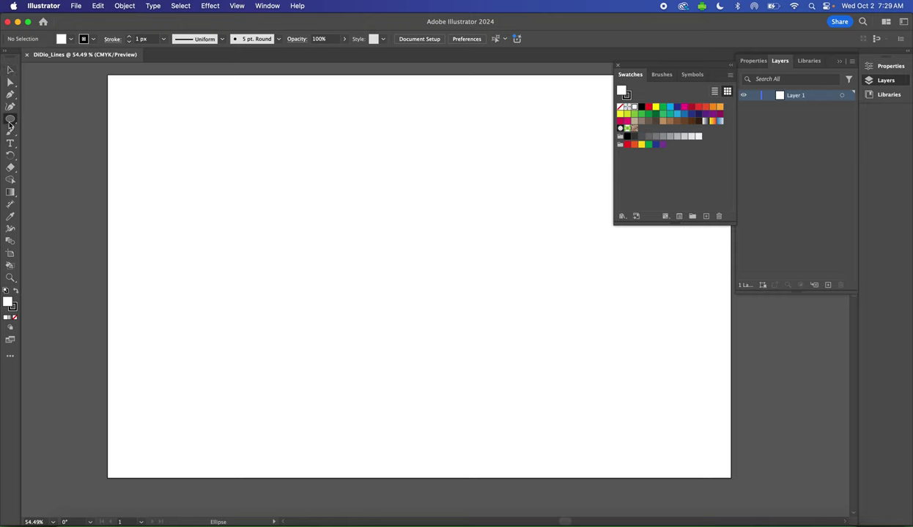
left_click(617, 66)
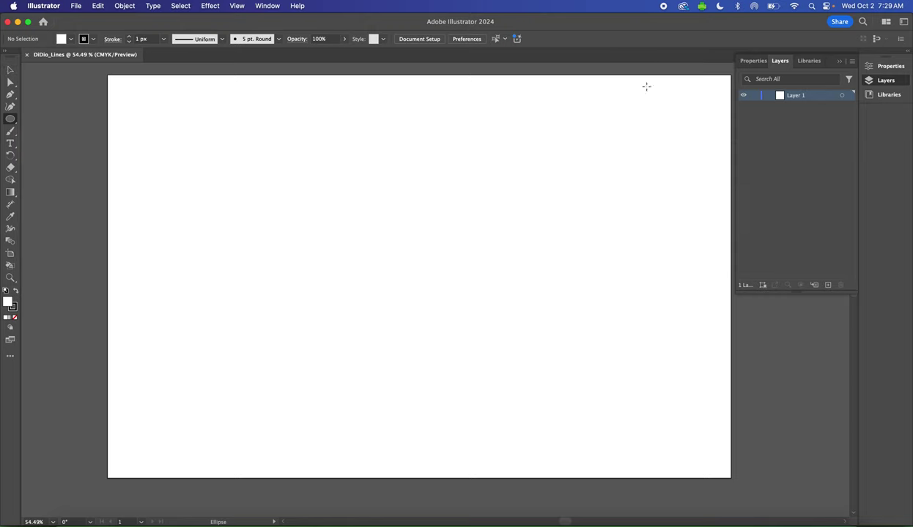
Set the fill to None, bring Stroke forward, and close the Color panel
left_click(15, 320)
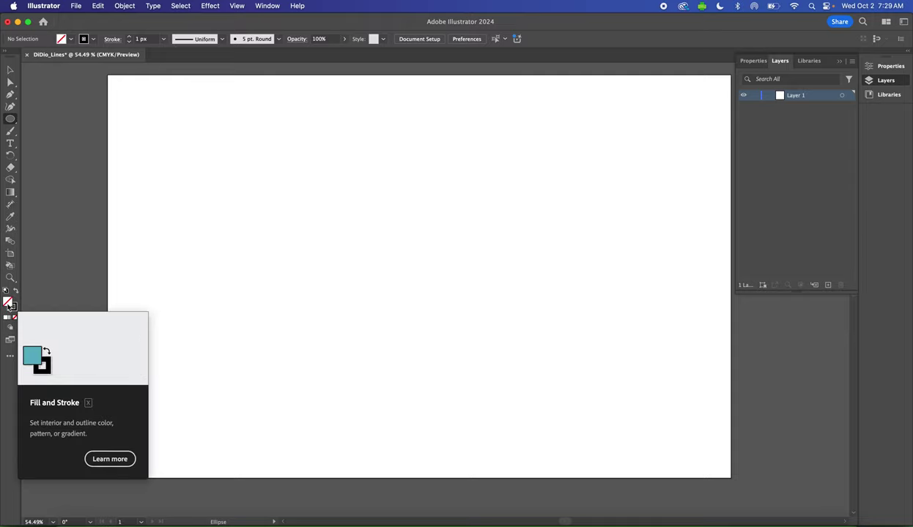
left_click(13, 307)
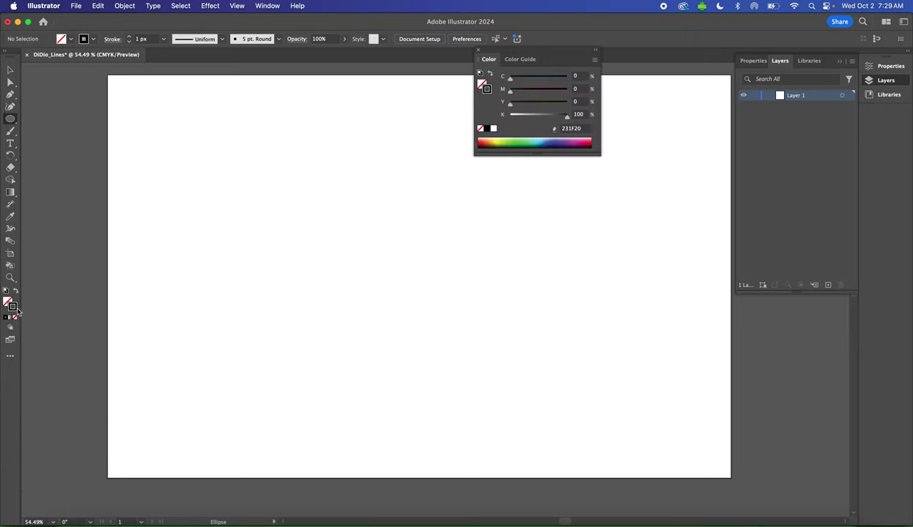
left_click(480, 53)
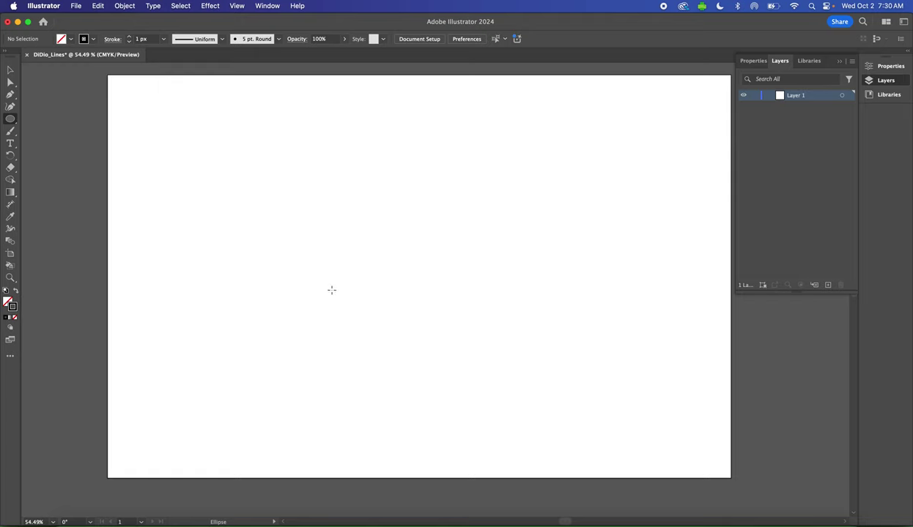
Draw a circle 700 px wide and 700 px tall using the Ellipse dialog
left_click(399, 258)
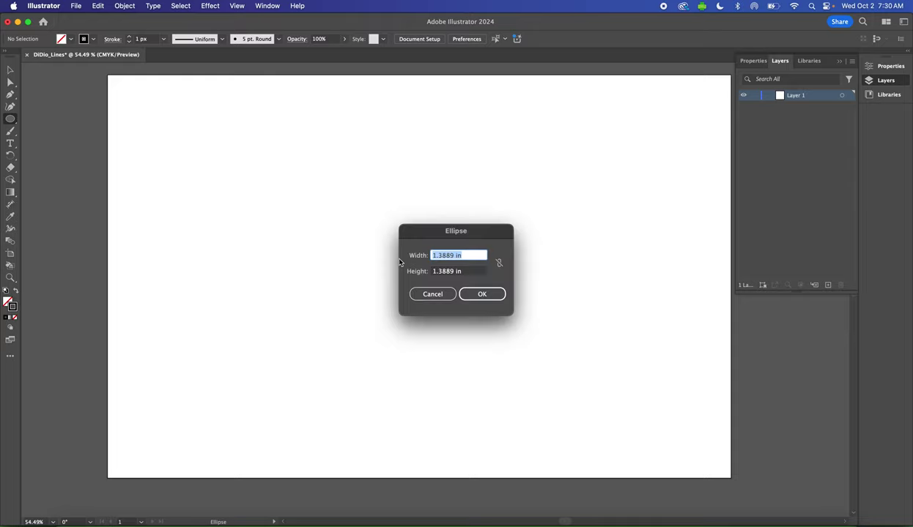
type("700 px")
key("Tab")
type("70")
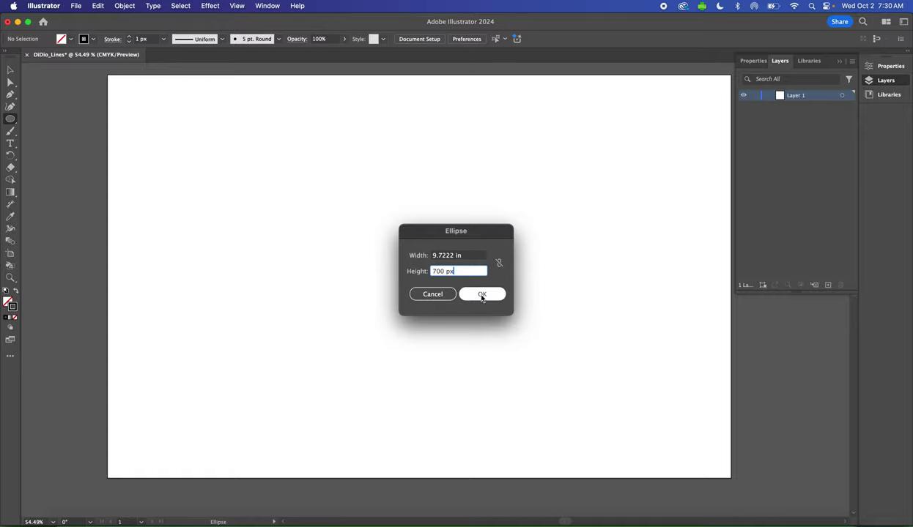
left_click(482, 294)
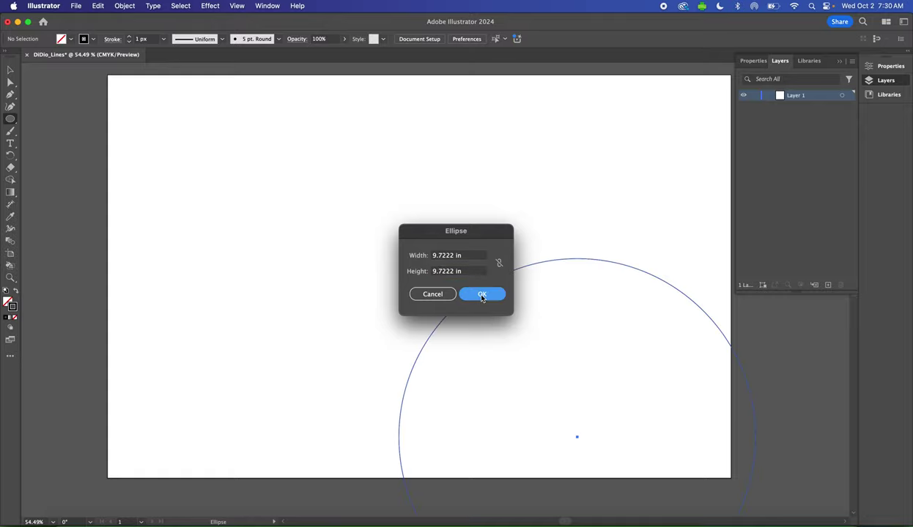
With the Selection tool, drag the 700 px circle to the artboard's centre
key("v")
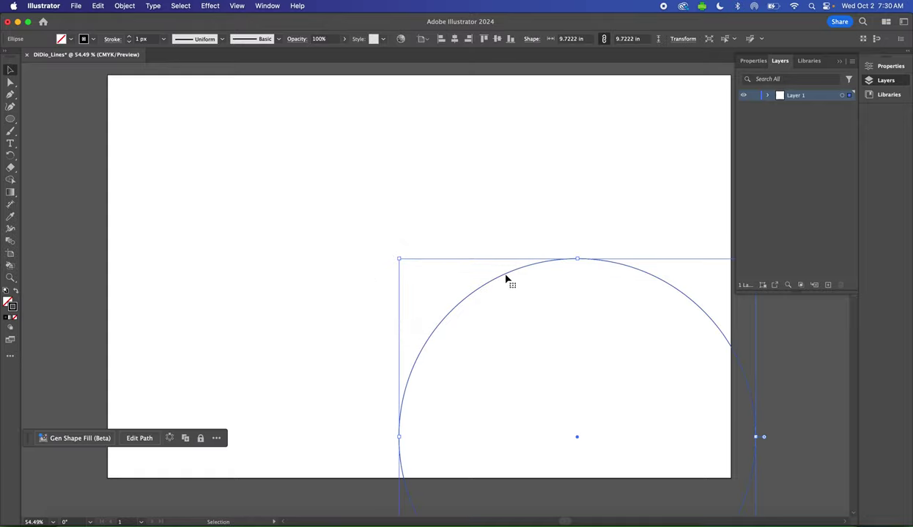
left_click_drag(506, 277, 349, 113)
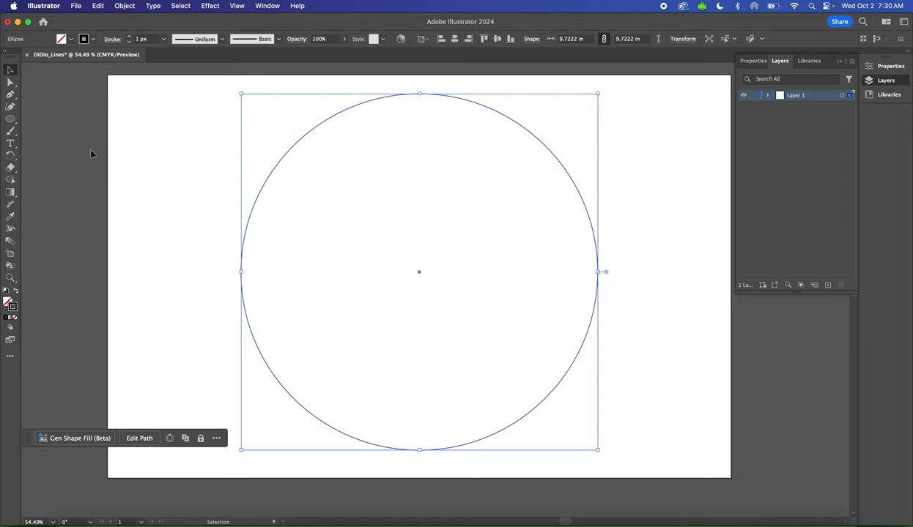
Draw a 350 px by 350 px circle with the Ellipse tool inside the large circle
left_click(11, 120)
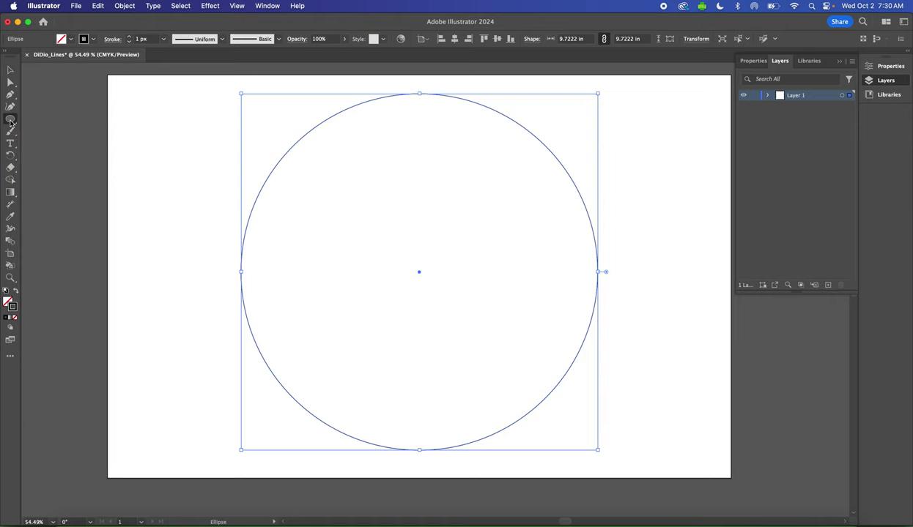
left_click(398, 234)
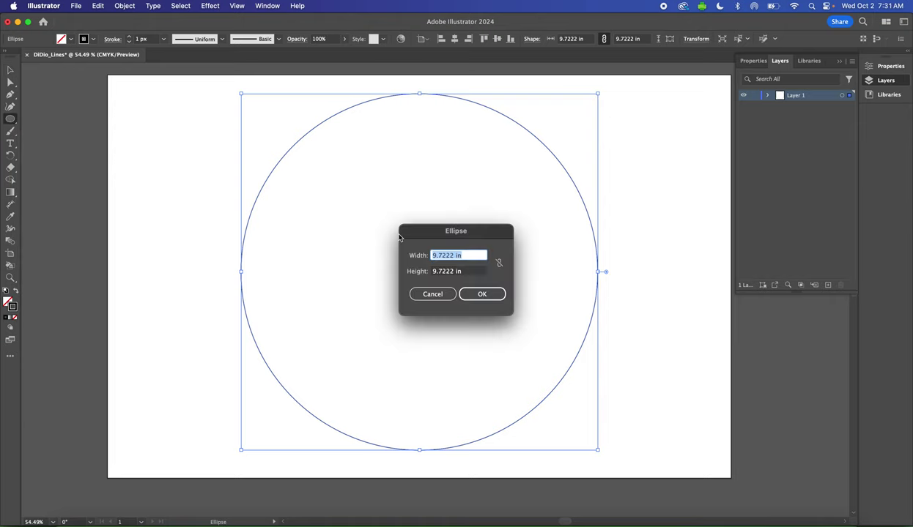
type("350")
key("Tab")
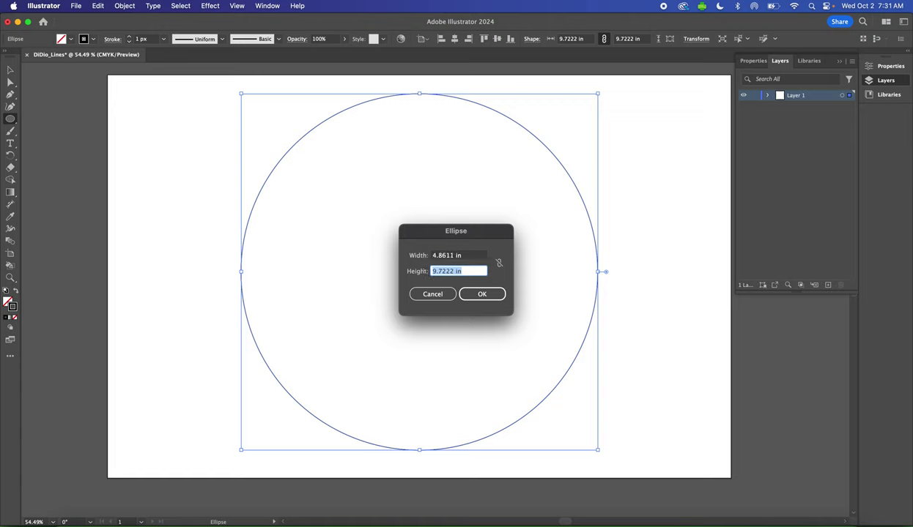
type("350 px")
left_click(483, 294)
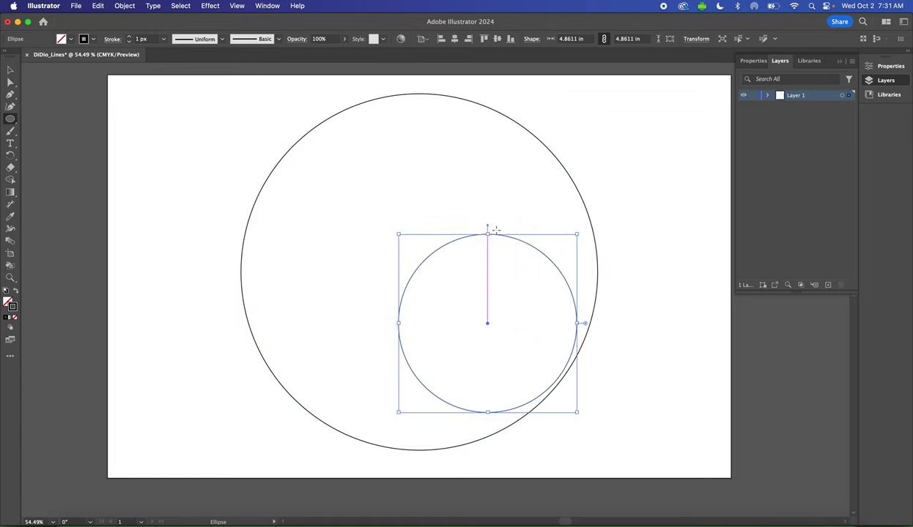
left_click(10, 70)
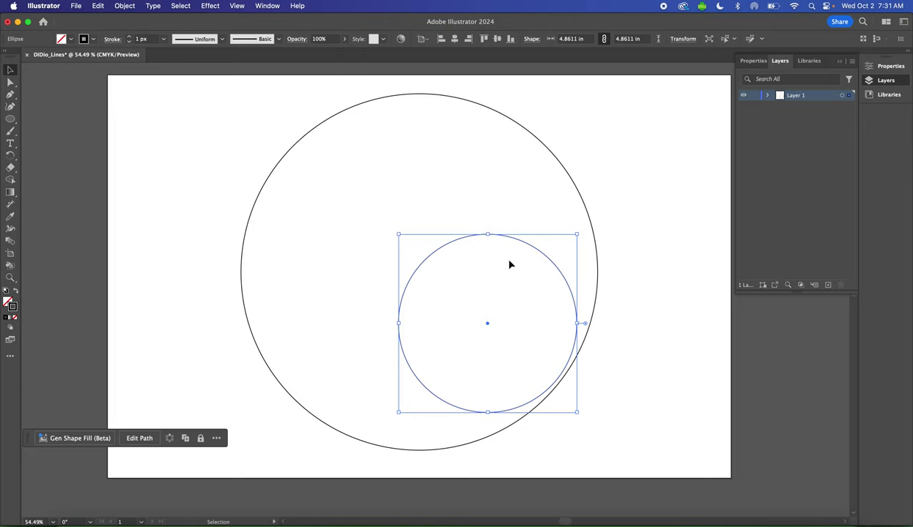
Drag the 350 px circle up until its top snaps to the large circle's top centre
left_click_drag(521, 242, 520, 243)
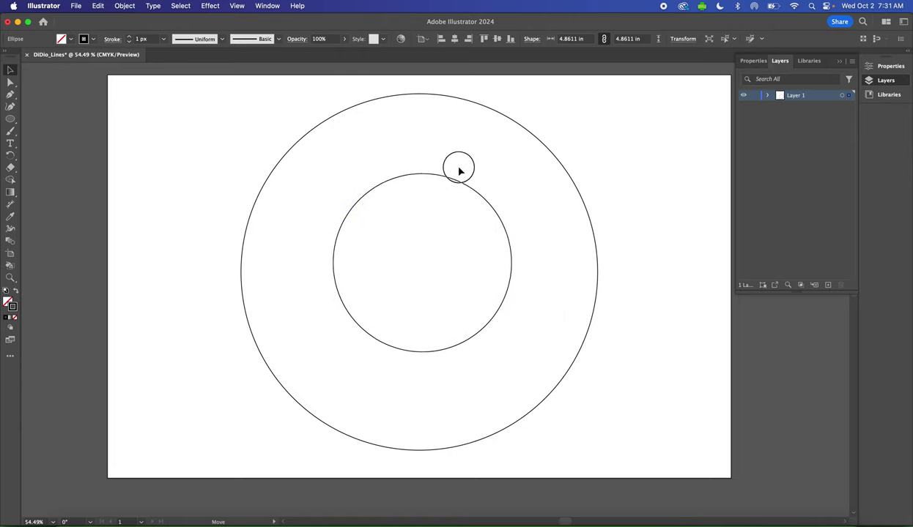
left_click_drag(458, 171, 458, 102)
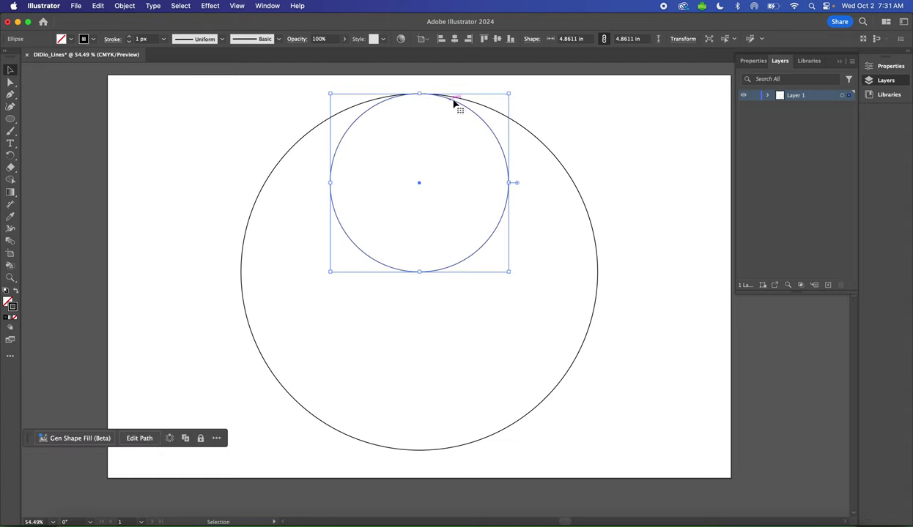
left_click_drag(460, 106, 462, 105)
Alt-drag a copy of the 350 px circle straight down to the large circle's bottom
left_click(455, 269)
left_click_drag(455, 269, 456, 444)
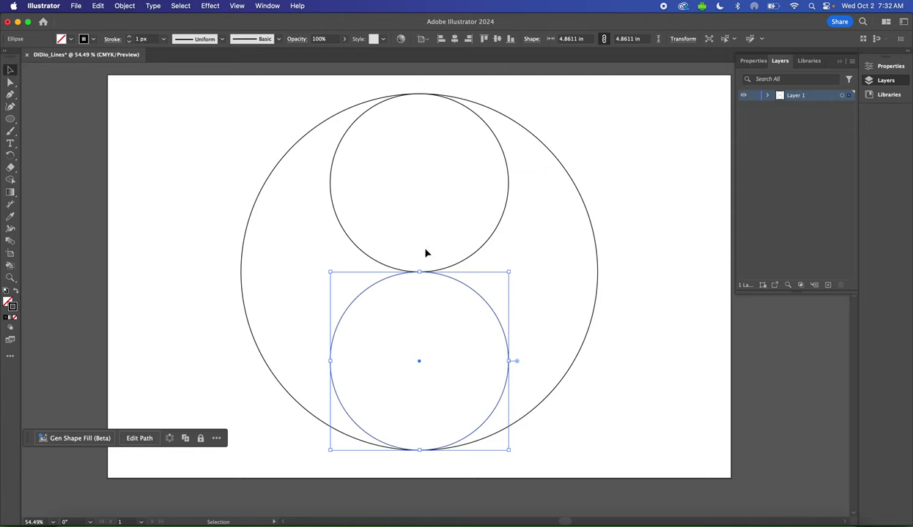
Shift-click the upper and lower 350 px circles so only those two are selected
left_click(430, 286, "shift")
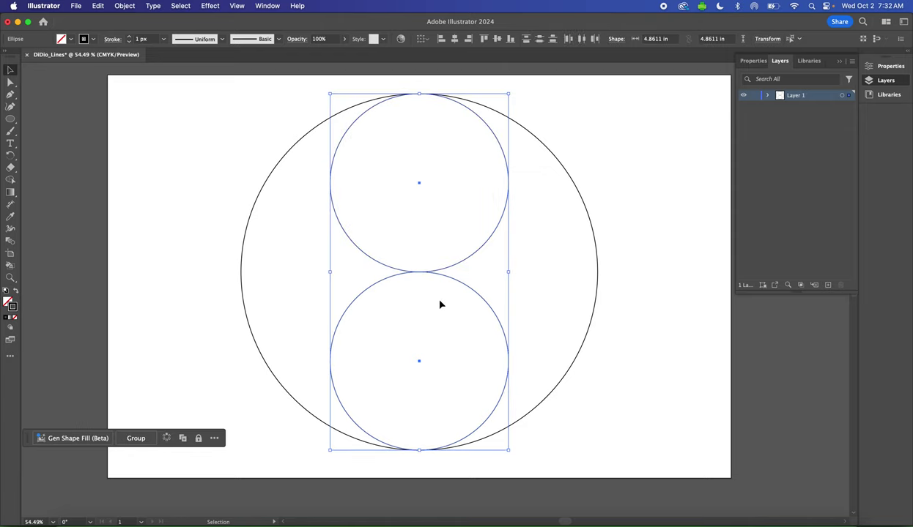
left_click(334, 276)
left_click_drag(389, 251, 454, 302)
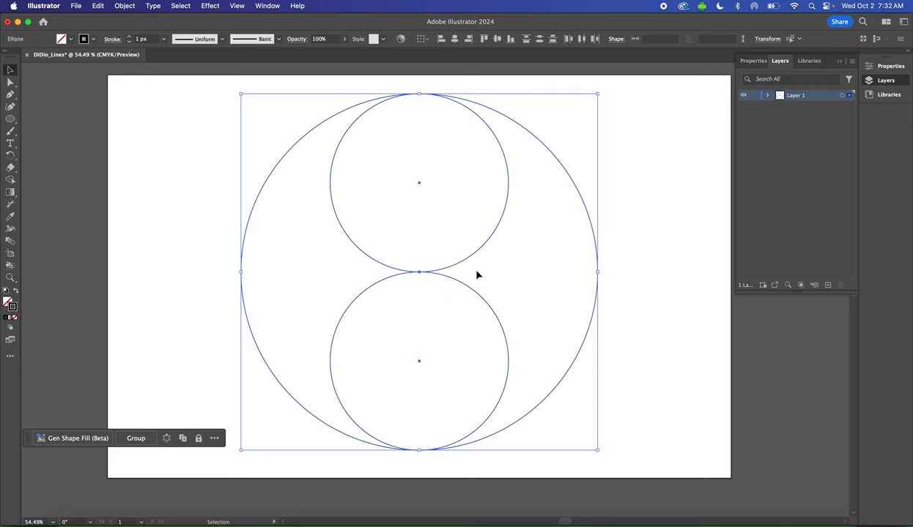
left_click(634, 251)
left_click(597, 247)
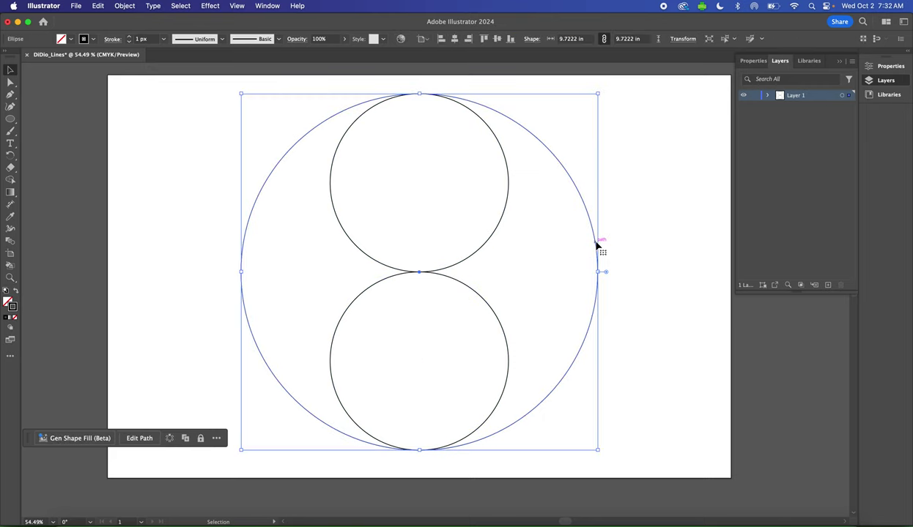
left_click(348, 236, "shift")
left_click(347, 236)
left_click(366, 291, "shift")
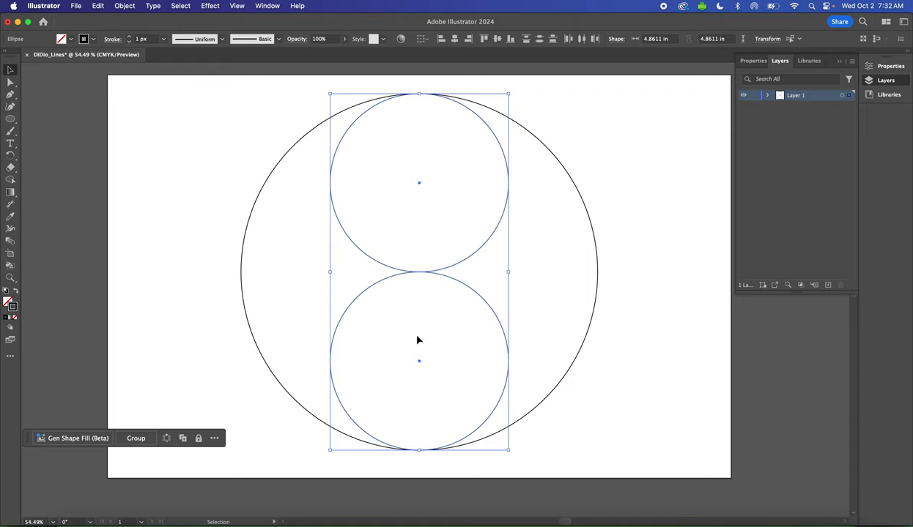
Duplicate the two half-size circles in front and rotate the copy 90° into a horizontal pair
key("a")
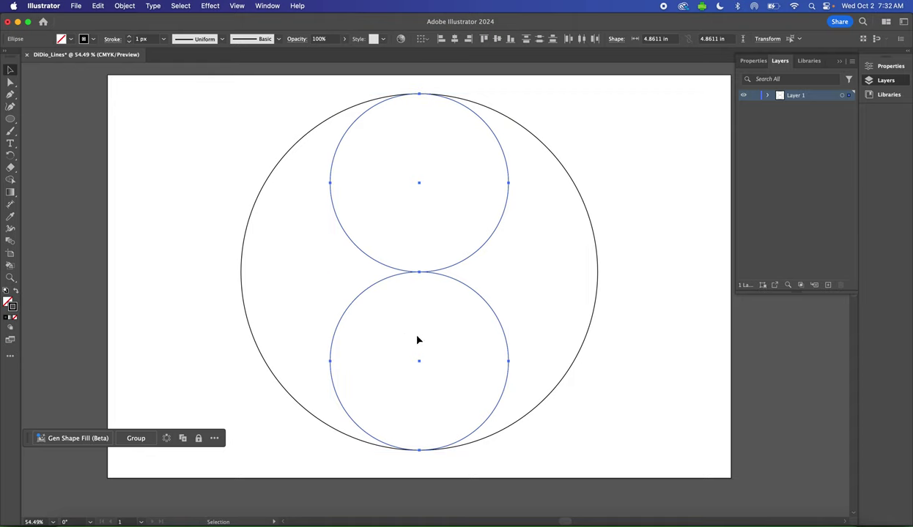
key("super+v")
key("v")
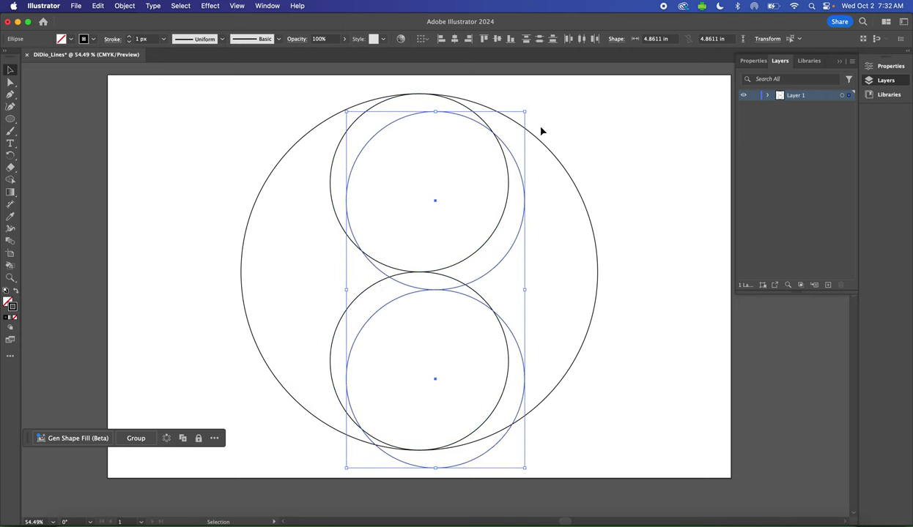
left_click(529, 108)
left_click_drag(527, 109, 595, 301)
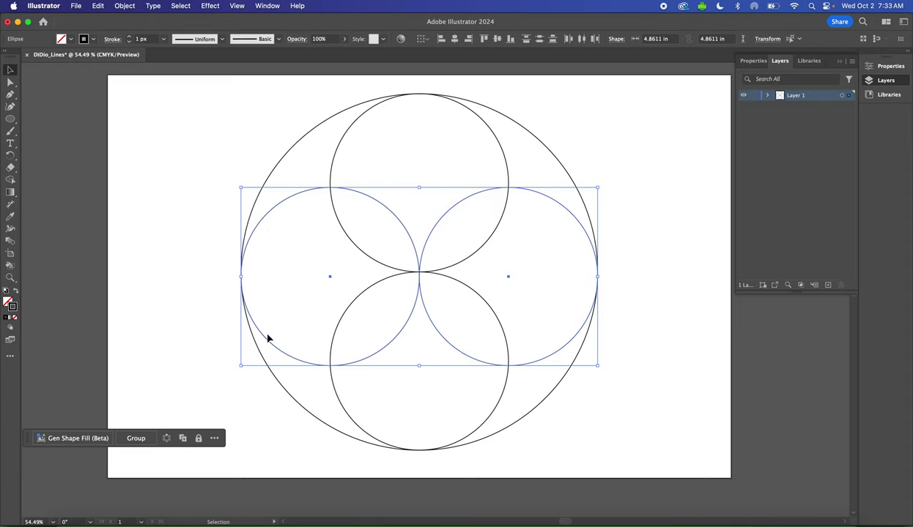
left_click(11, 121)
Choose the Polygon Tool from the Ellipse tool's flyout in the toolbar
left_click(13, 124)
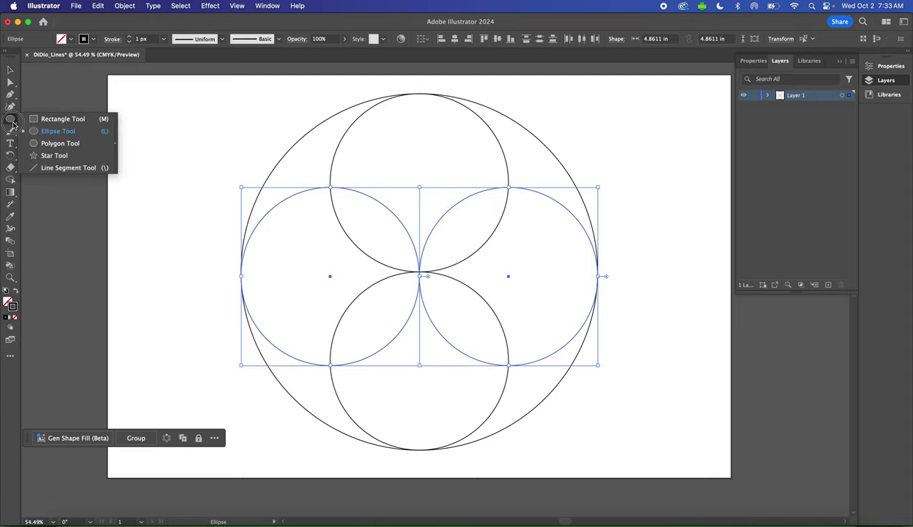
left_click(59, 146)
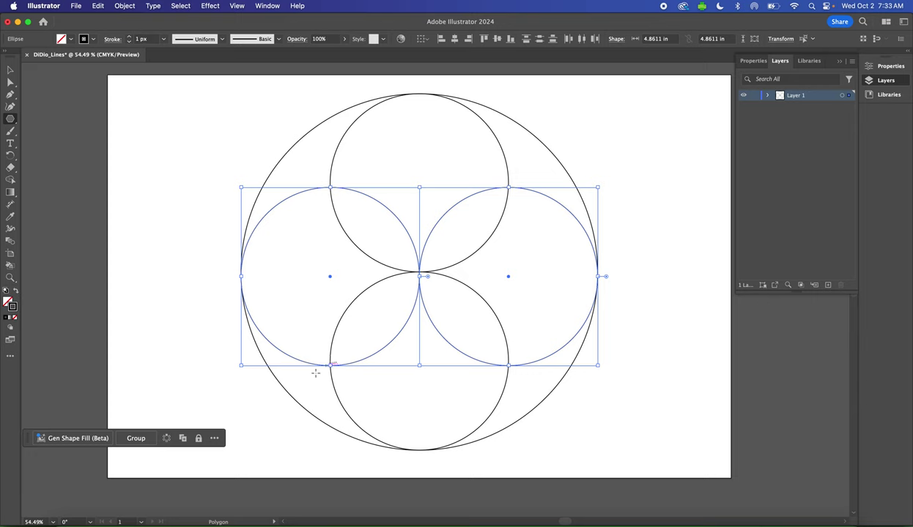
Create a triangle on the artboard with a 350 pt radius and 3 sides
left_click(313, 318)
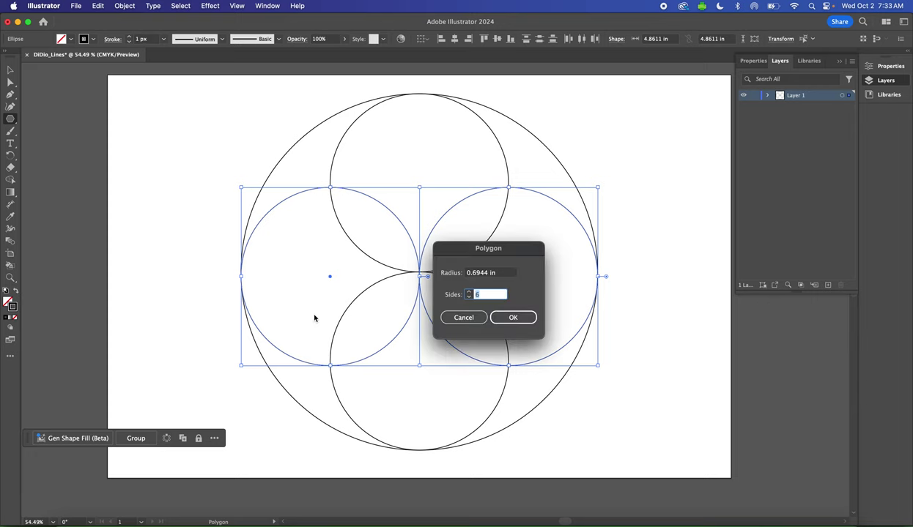
left_click(477, 272)
type("35")
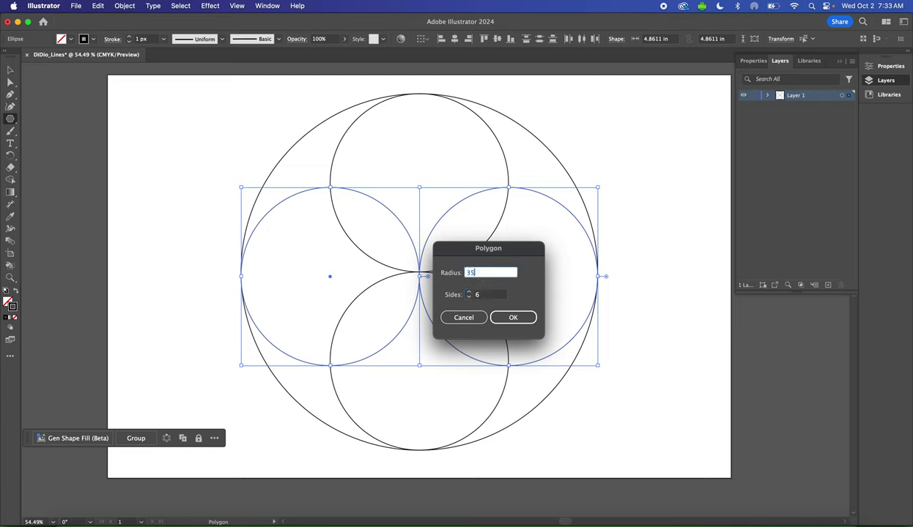
type("0 px")
left_click(470, 298)
left_click(470, 299)
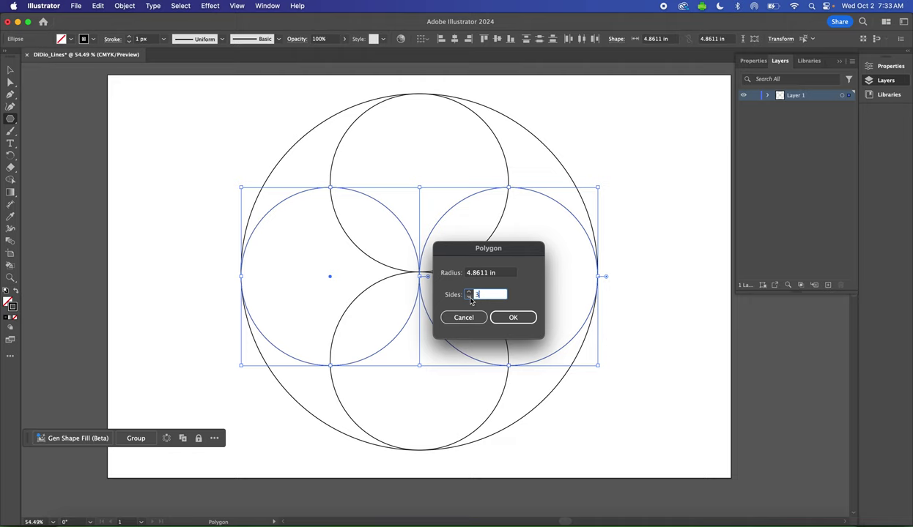
left_click(470, 299)
left_click(513, 318)
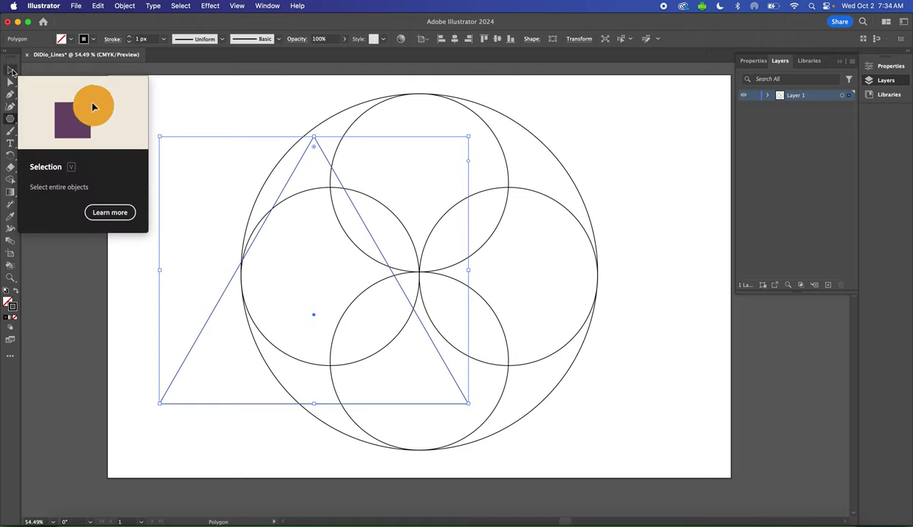
Move the triangle to the circles' centre, apex at the outer circle's top, stretching its base slightly down
left_click(11, 71)
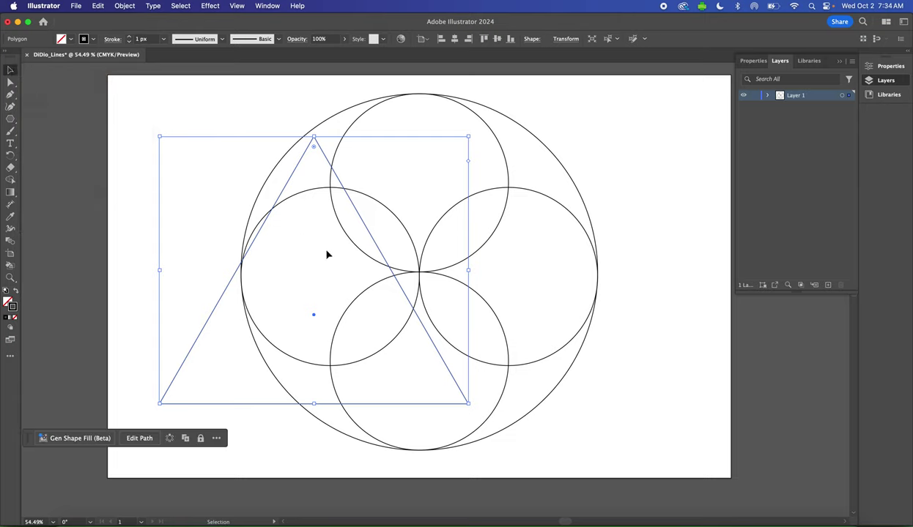
left_click_drag(224, 297, 330, 254)
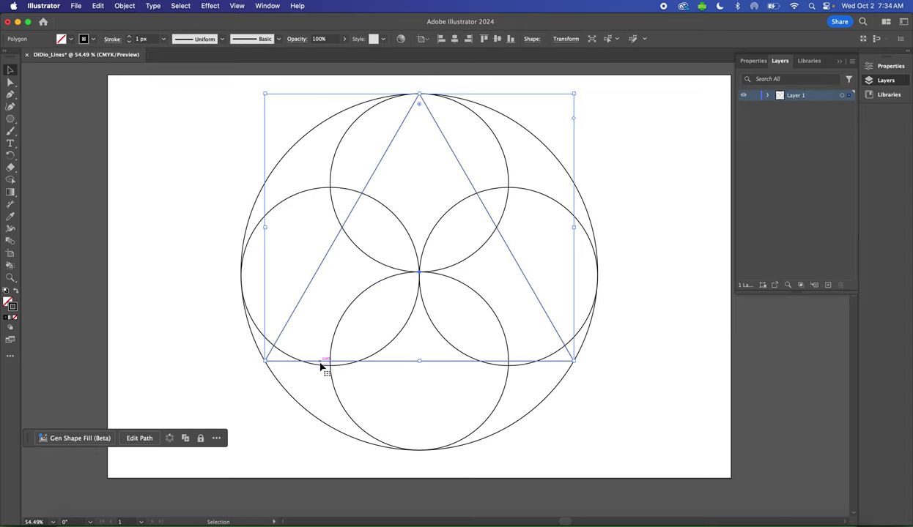
left_click_drag(420, 362, 419, 363)
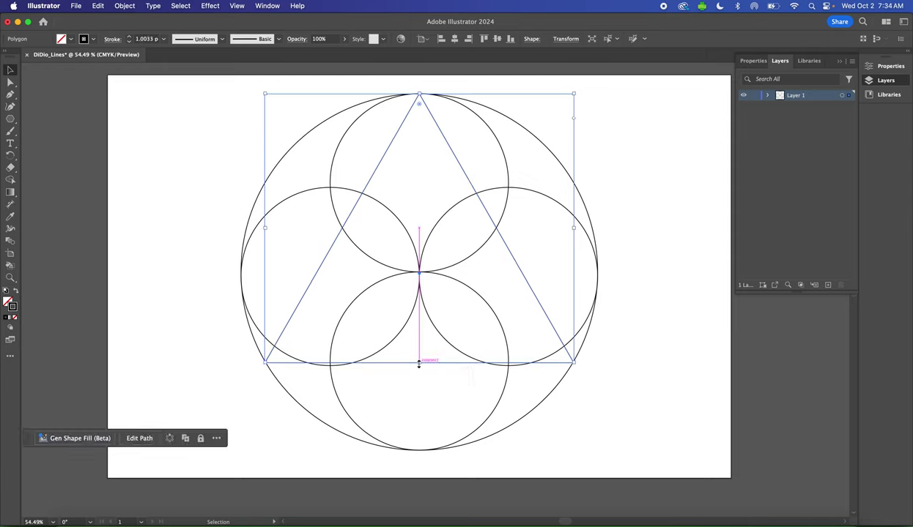
Select the left and right circles and nudge them up onto the triangle's base
left_click(418, 292)
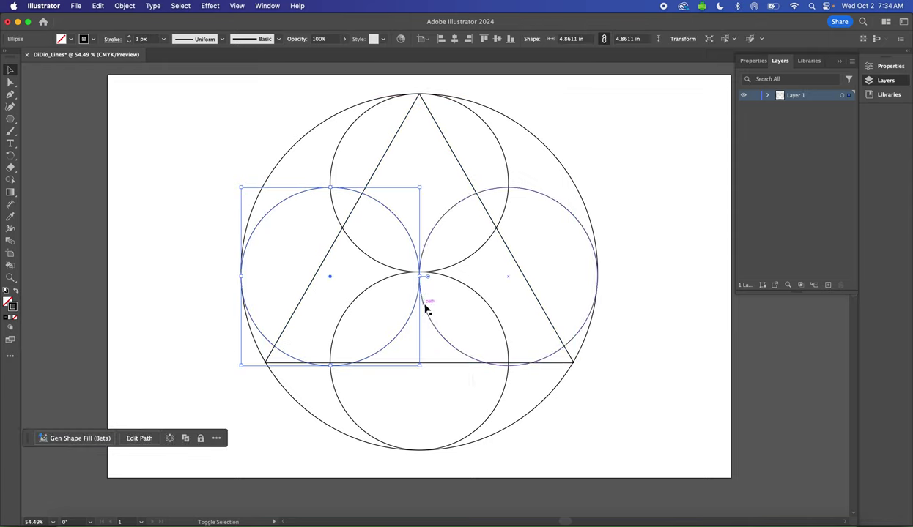
left_click(426, 310, "shift")
key("Up")
key("Up")
key("Up")
key("Up")
key("Up")
key("Up")
key("Up")
key("Up")
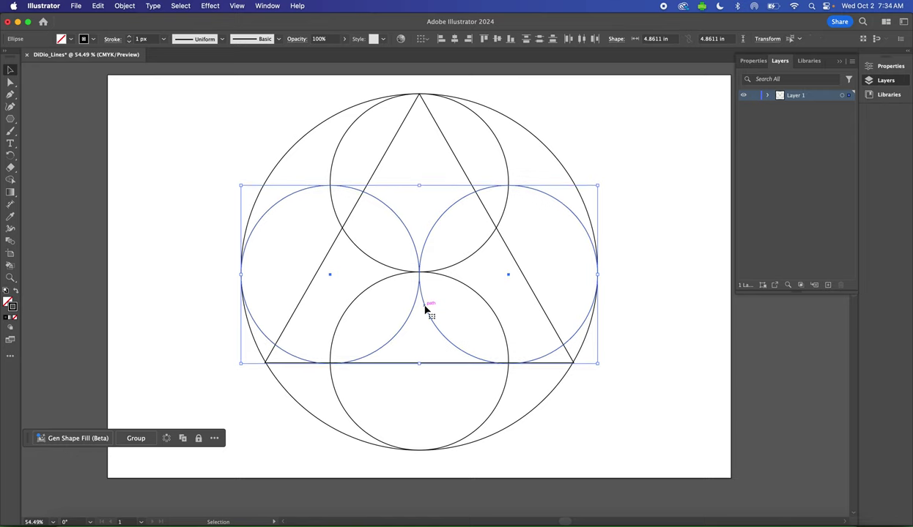